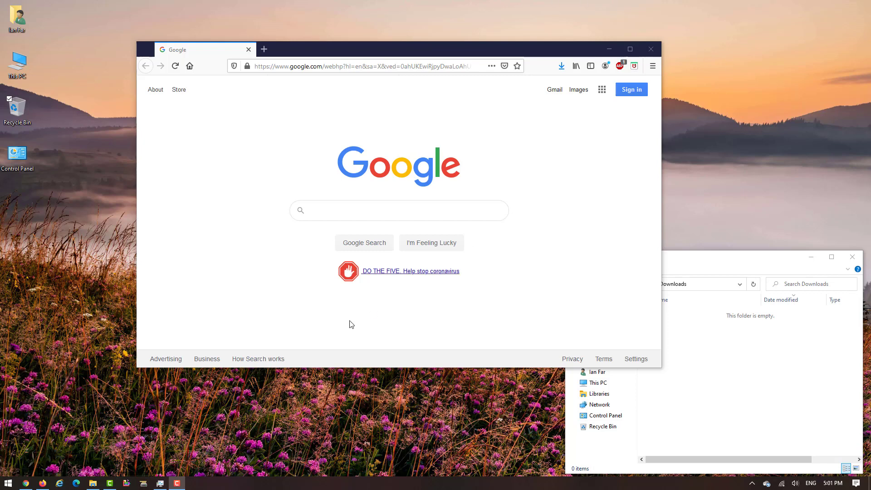
Search Google for 'cisco webex'
{"action": "left_click", "coordinate": [343, 210]}
{"action": "type", "text": "cisco webex"}
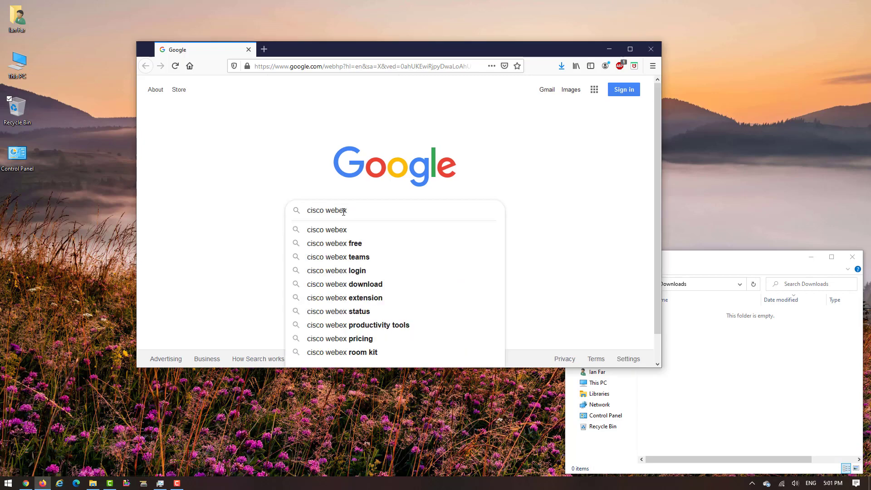
{"action": "key", "text": "Return"}
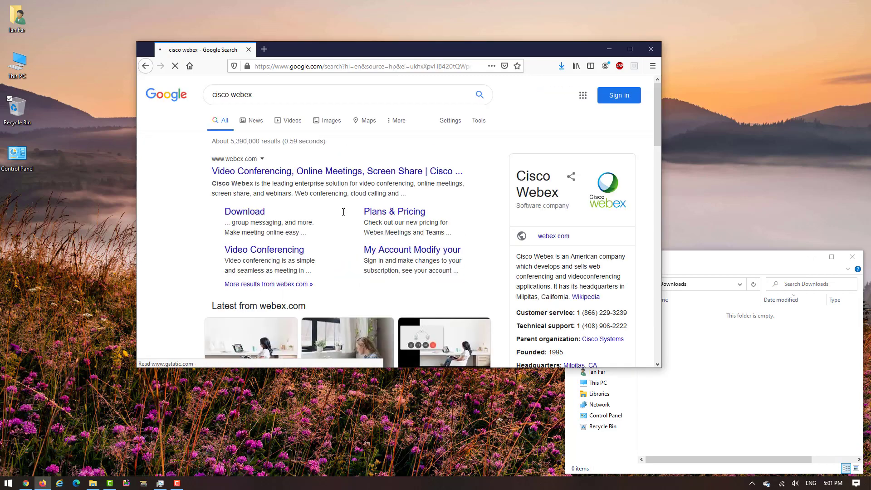
Save the Webex Meetings for Windows installer from the webex.com Download page and open Downloads
{"action": "left_click", "coordinate": [252, 215]}
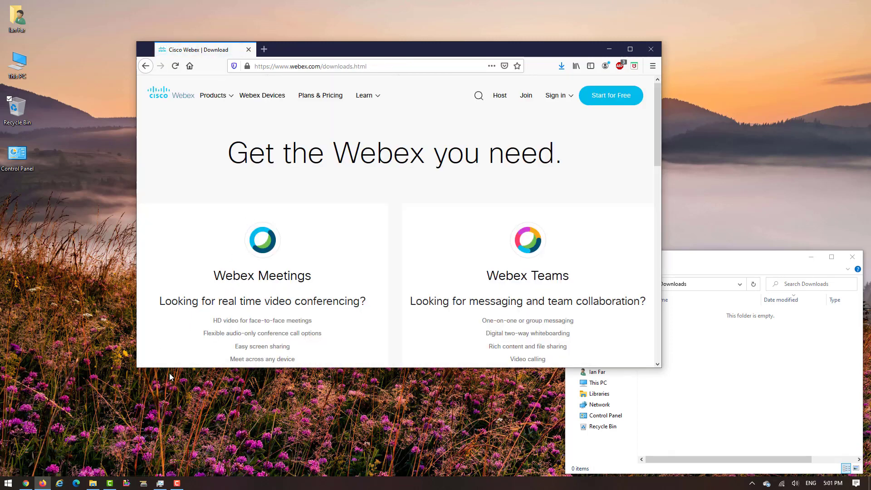
{"action": "left_click_drag", "start_coordinate": [174, 377], "coordinate": [175, 470]}
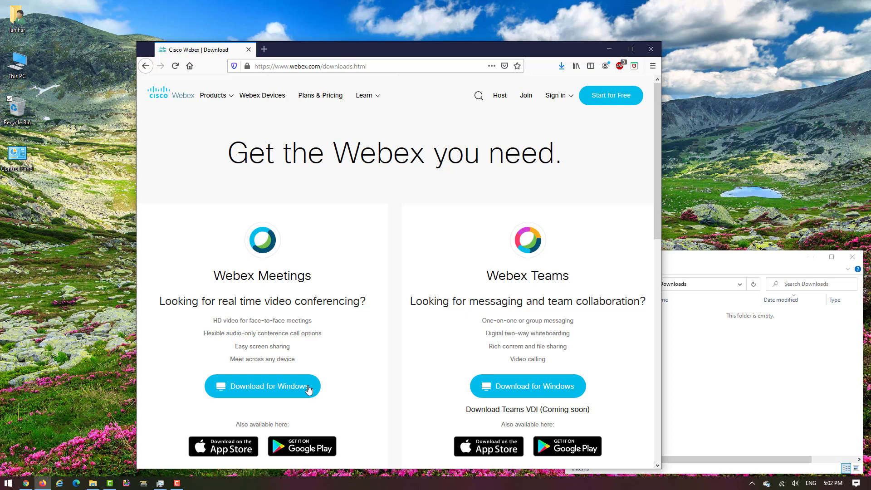
{"action": "left_click", "coordinate": [293, 388]}
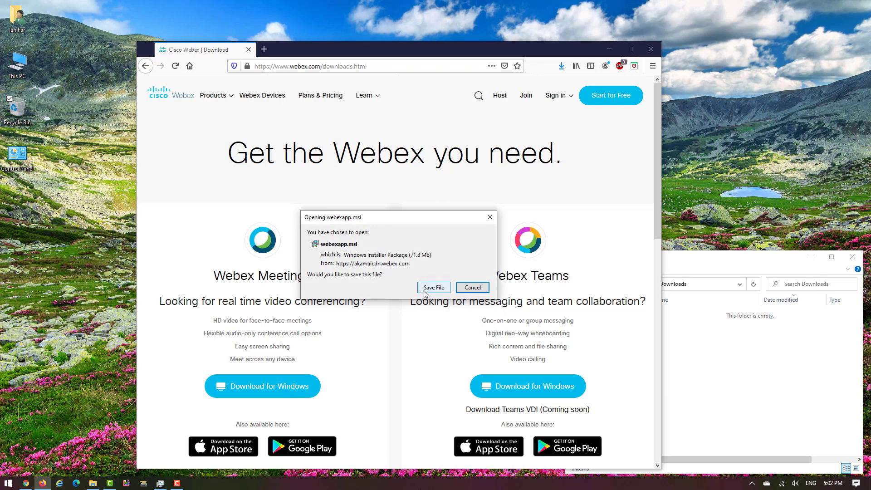
{"action": "left_click", "coordinate": [428, 288]}
{"action": "left_click_drag", "start_coordinate": [467, 48], "coordinate": [391, 37]}
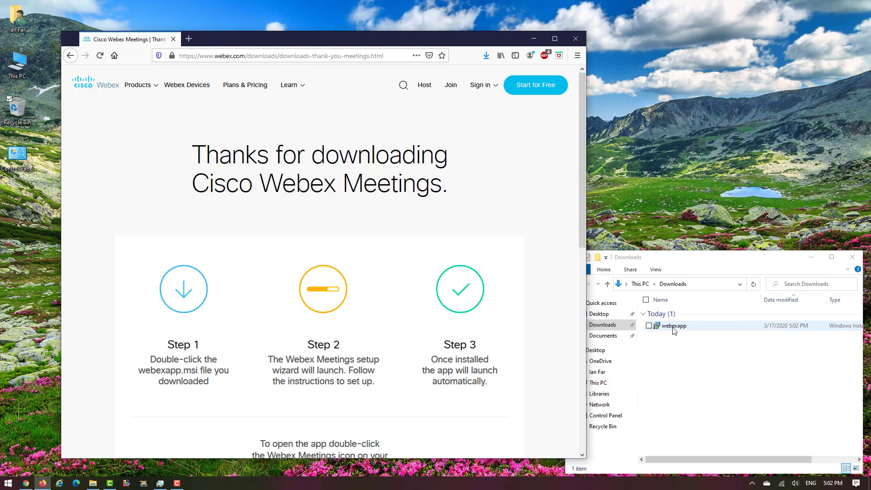
{"action": "left_click", "coordinate": [674, 326]}
Run webexapp.msi and install Cisco Webex Meetings, accepting the license agreement
{"action": "double_click", "coordinate": [674, 326]}
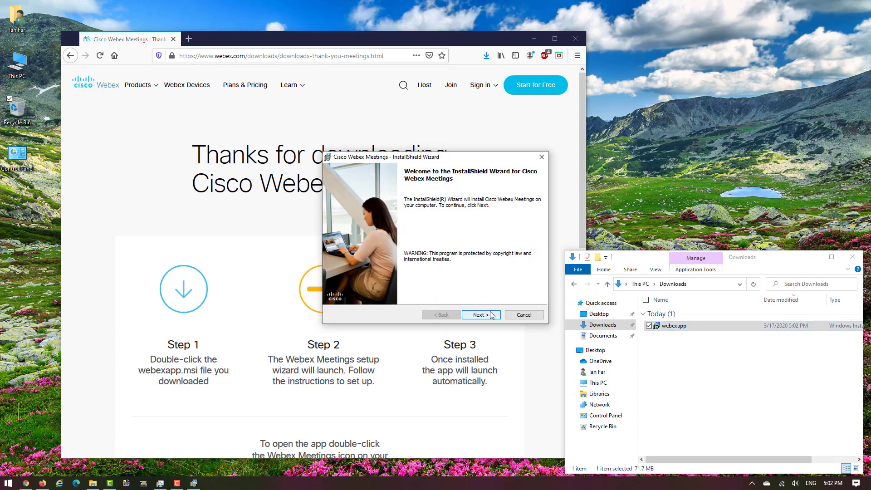
{"action": "left_click", "coordinate": [465, 318]}
{"action": "left_click", "coordinate": [329, 283]}
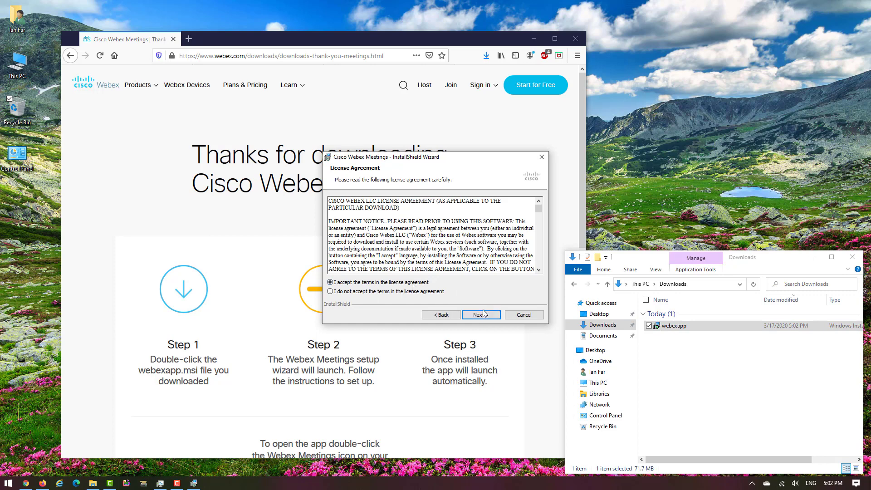
{"action": "left_click", "coordinate": [480, 315]}
{"action": "left_click", "coordinate": [481, 315]}
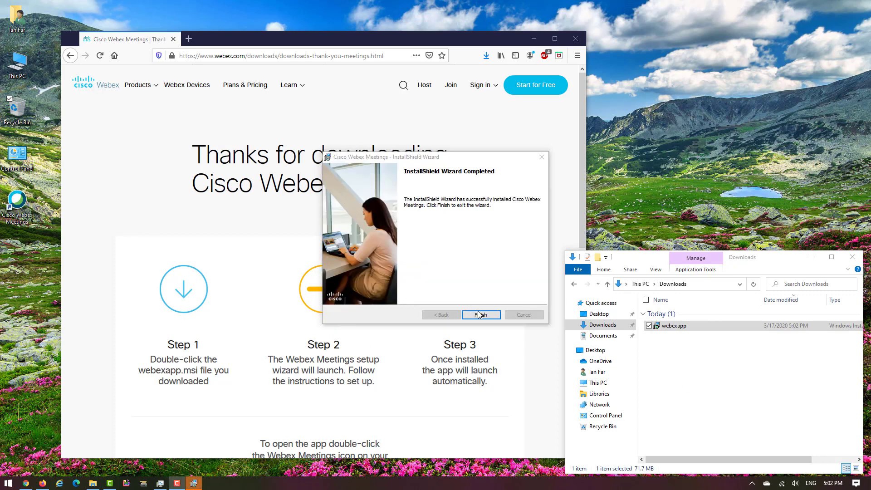
{"action": "left_click", "coordinate": [480, 315]}
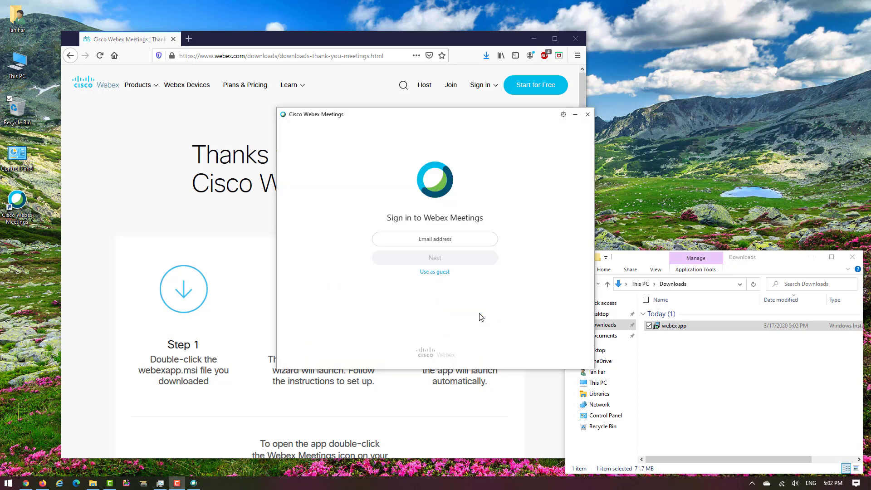
Enter the HCC e-mail address on the Webex Meetings sign-in screen and continue
{"action": "left_click", "coordinate": [419, 242]}
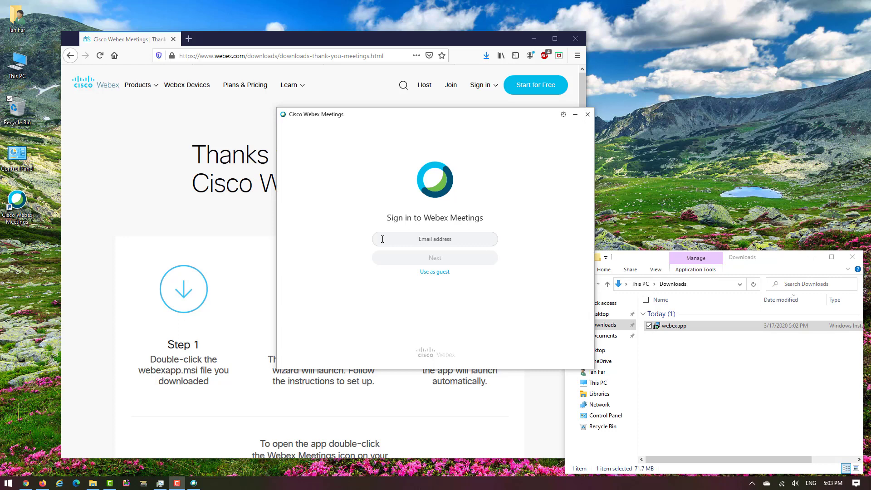
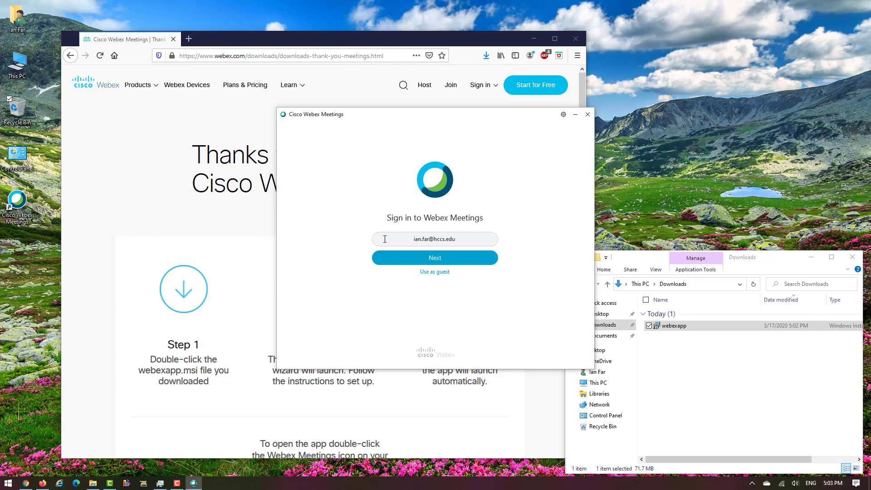
{"action": "left_click", "coordinate": [423, 258]}
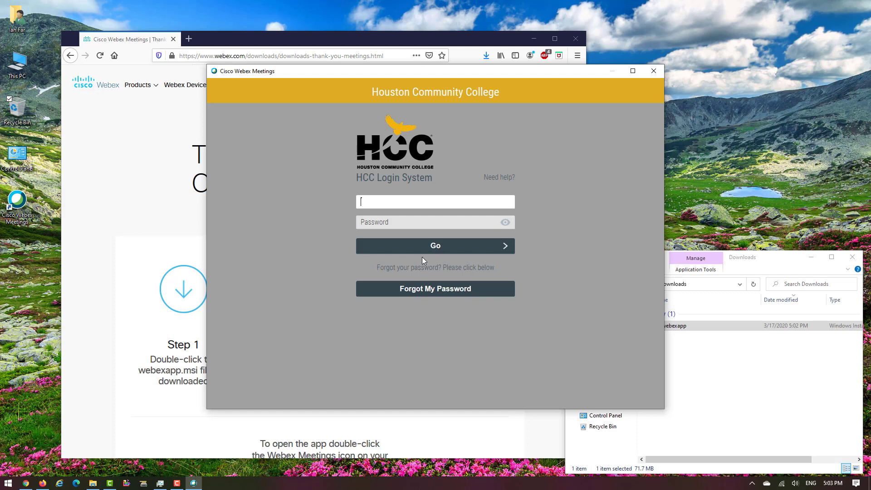
Log in on the Houston Community College page with the HCC username and password
{"action": "key", "text": "Tab"}
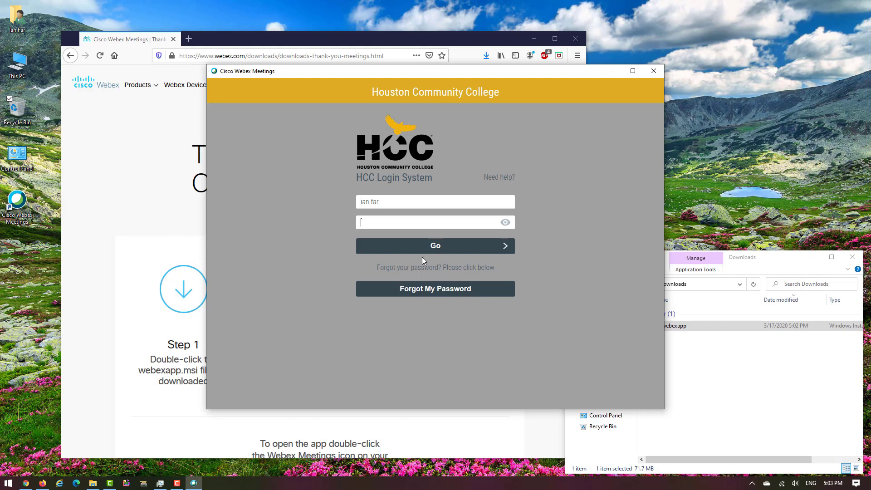
{"action": "type", "text": "••••••••"}
{"action": "key", "text": "BackSpace"}
{"action": "key", "text": "BackSpace"}
{"action": "type", "text": "•••"}
{"action": "key", "text": "Return"}
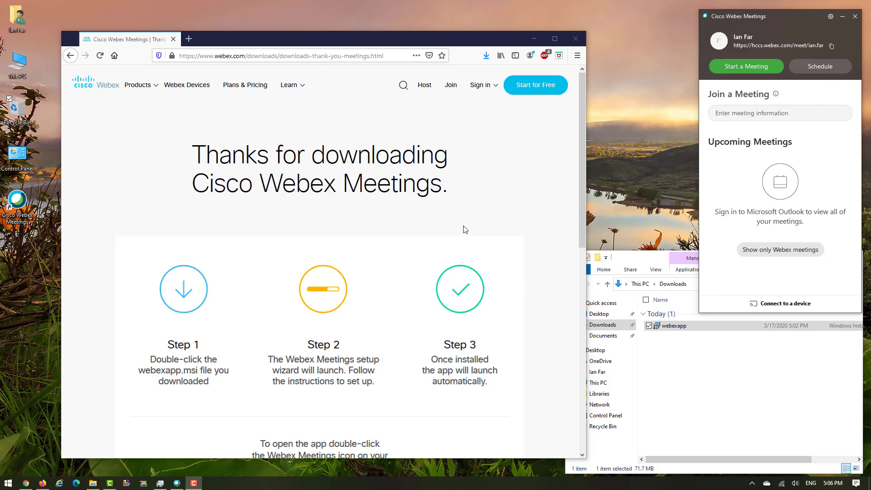
Save the Webex Teams for Windows installer from the webex.com downloads page
{"action": "left_click", "coordinate": [336, 46]}
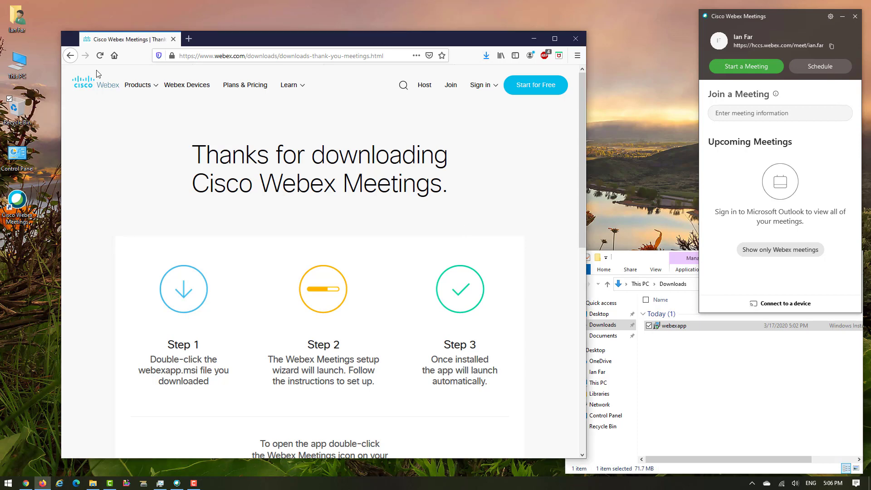
{"action": "left_click", "coordinate": [70, 56]}
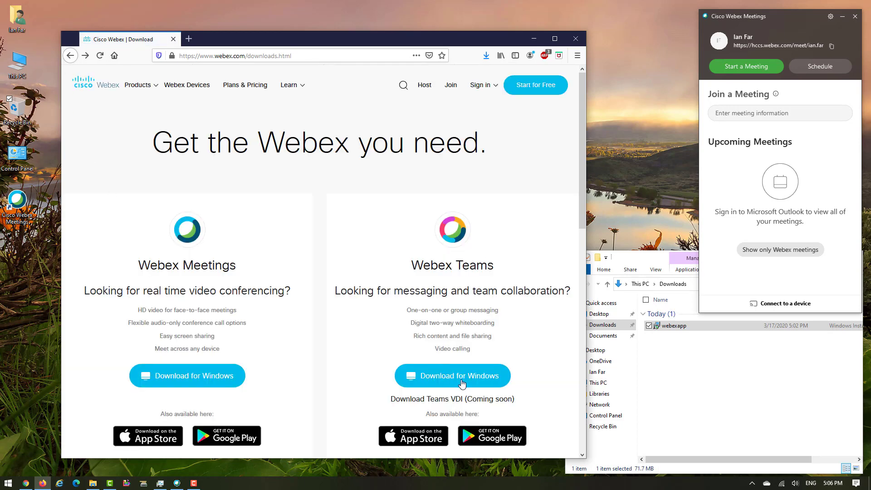
{"action": "left_click", "coordinate": [461, 383]}
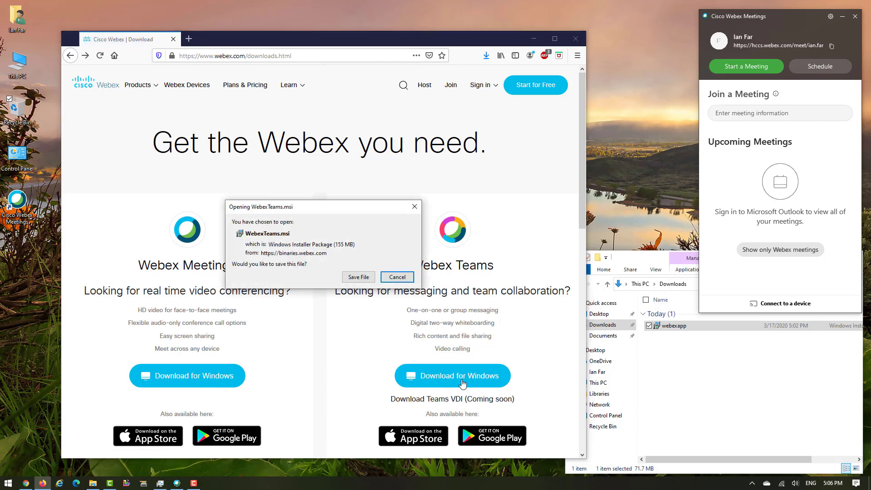
{"action": "left_click", "coordinate": [362, 280]}
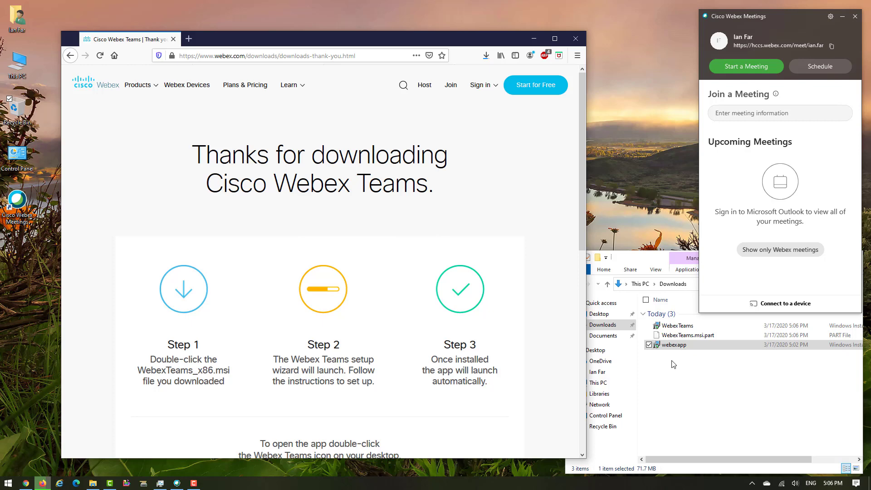
{"action": "left_click", "coordinate": [655, 253]}
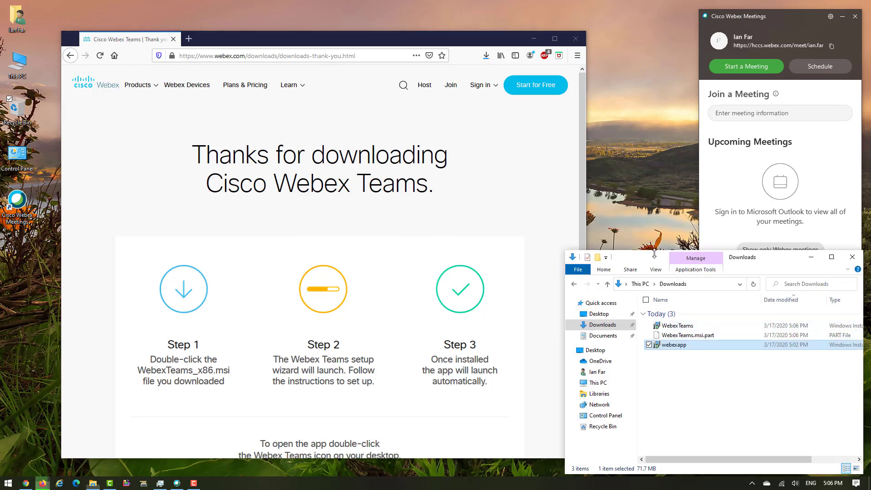
Run WebexTeams.msi and finish setup with Launch Webex Teams left checked
{"action": "double_click", "coordinate": [671, 330]}
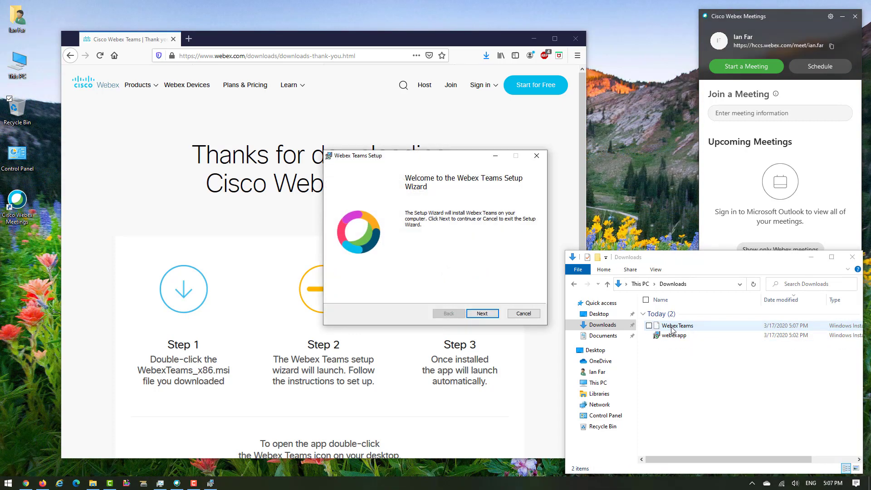
{"action": "left_click", "coordinate": [483, 313]}
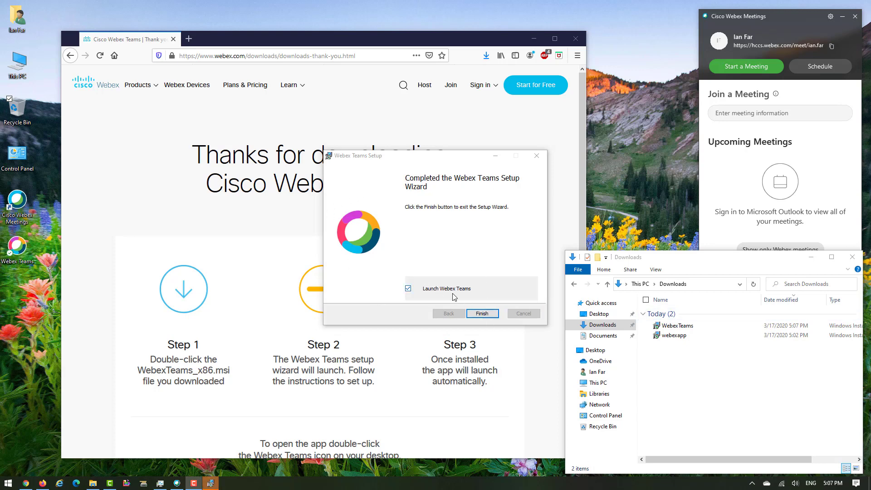
{"action": "left_click", "coordinate": [484, 314]}
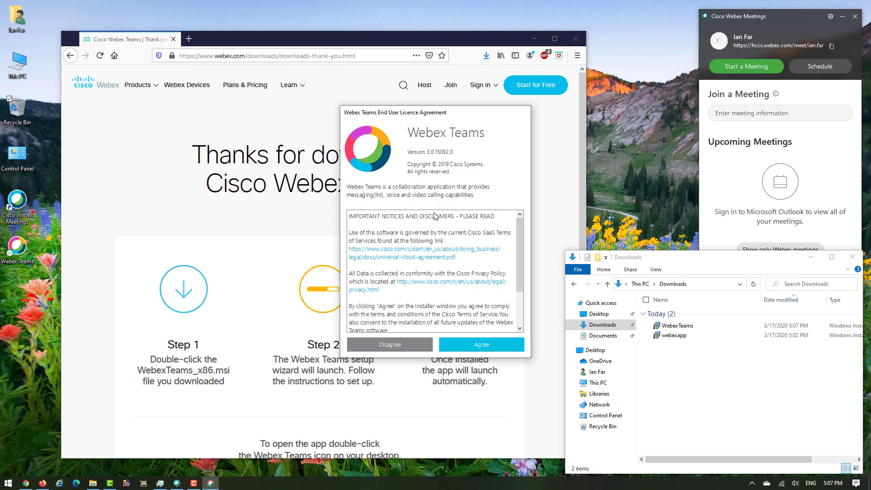
Agree to the Webex Teams EULA and submit the HCC work e-mail address
{"action": "left_click", "coordinate": [494, 342]}
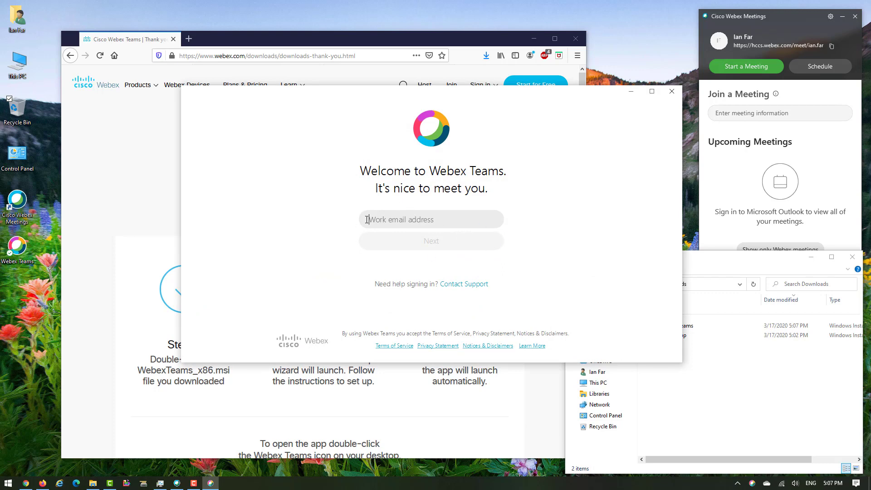
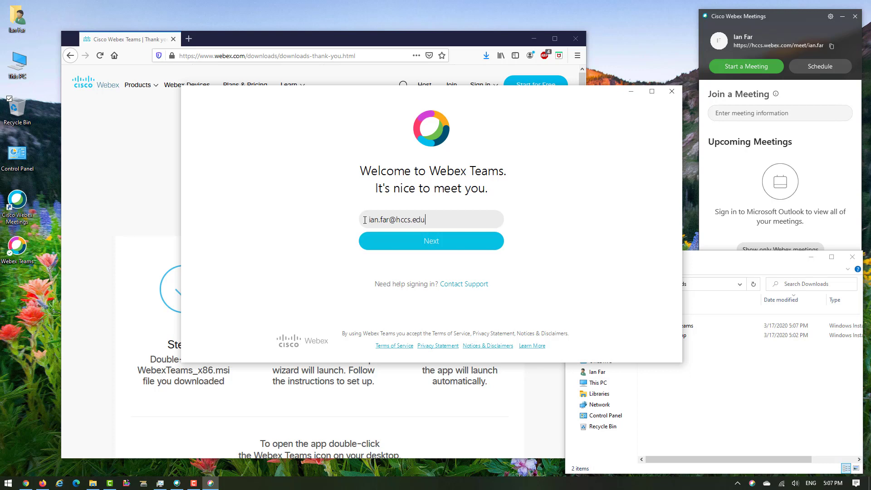
{"action": "key", "text": "Return"}
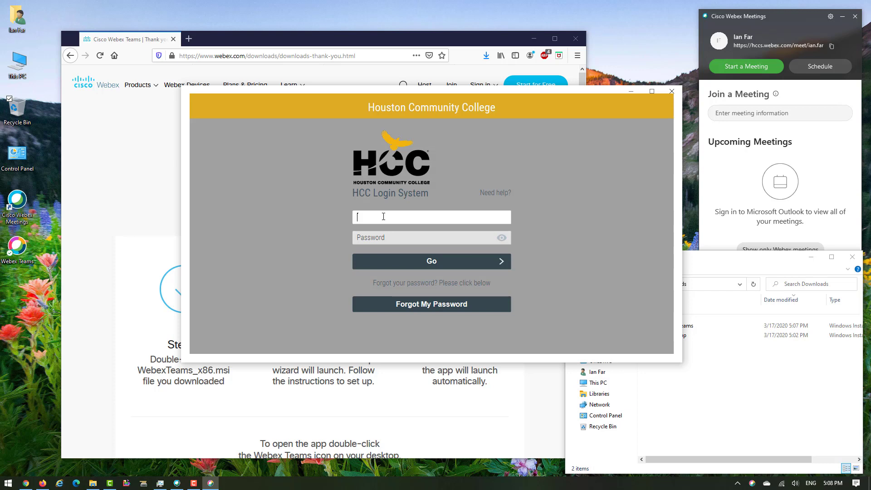
Log in with the HCC username and password, then open the Assignments space
{"action": "key", "text": "Tab"}
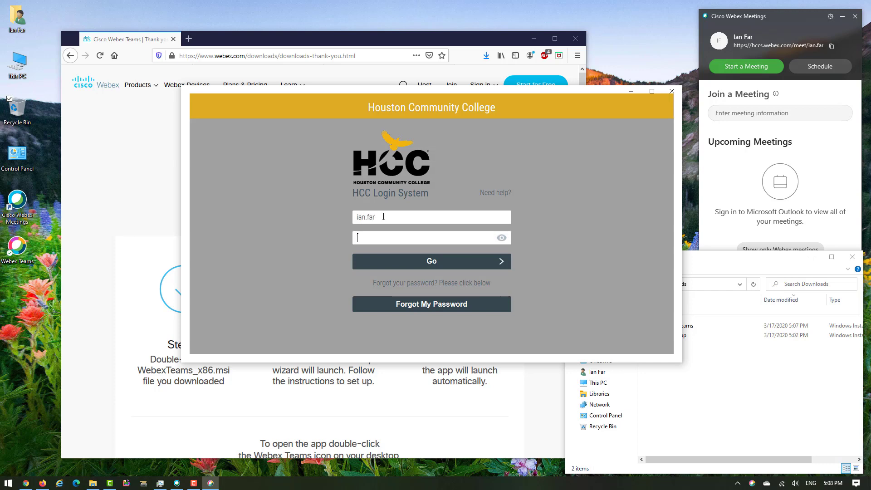
{"action": "type", "text": "••••••••••"}
{"action": "key", "text": "Return"}
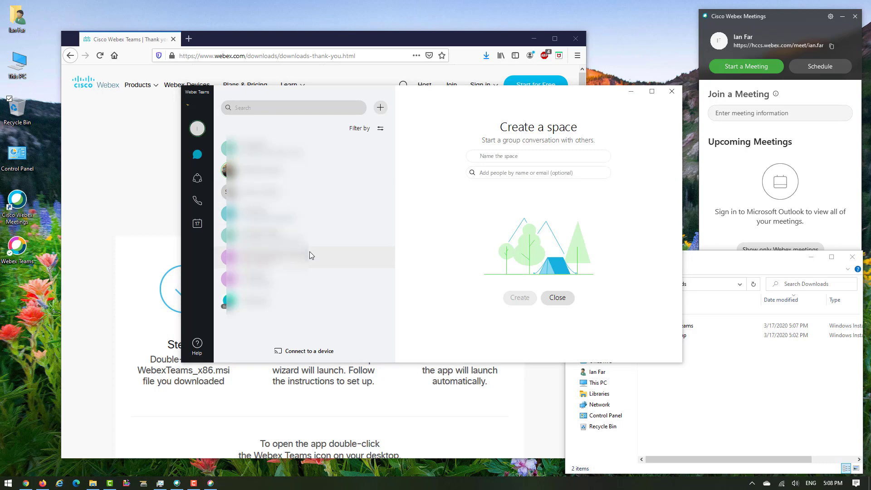
{"action": "left_click", "coordinate": [309, 238]}
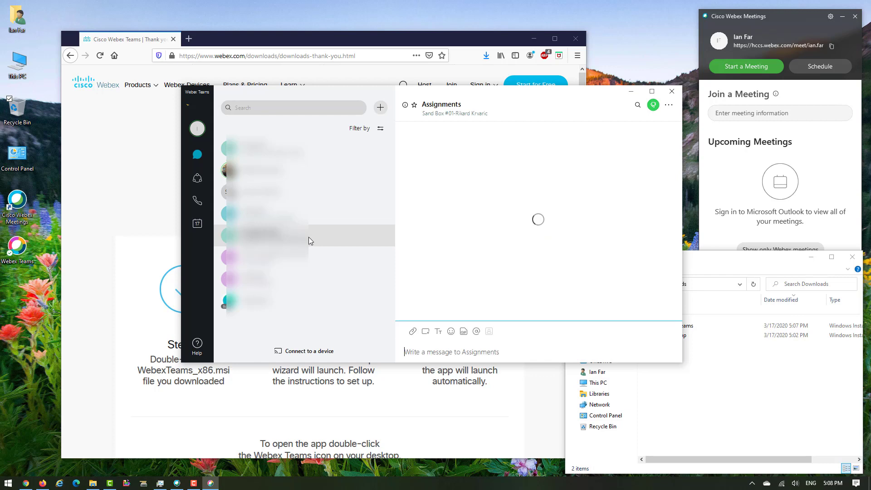